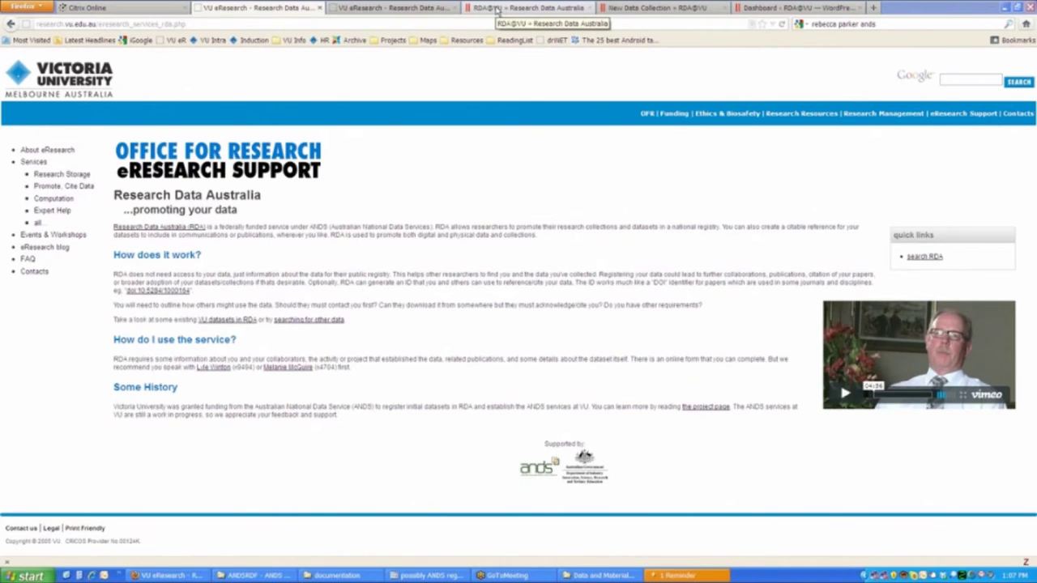
- View the RDA@VU home page, then bring up the New Data Collection form from its beginning
left_click(497, 10)
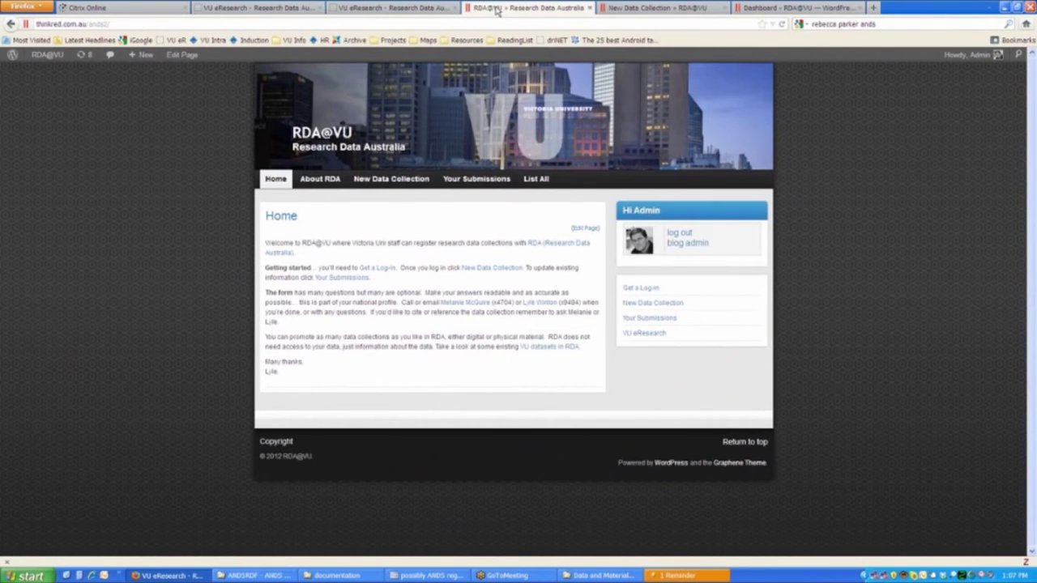
left_click(658, 8)
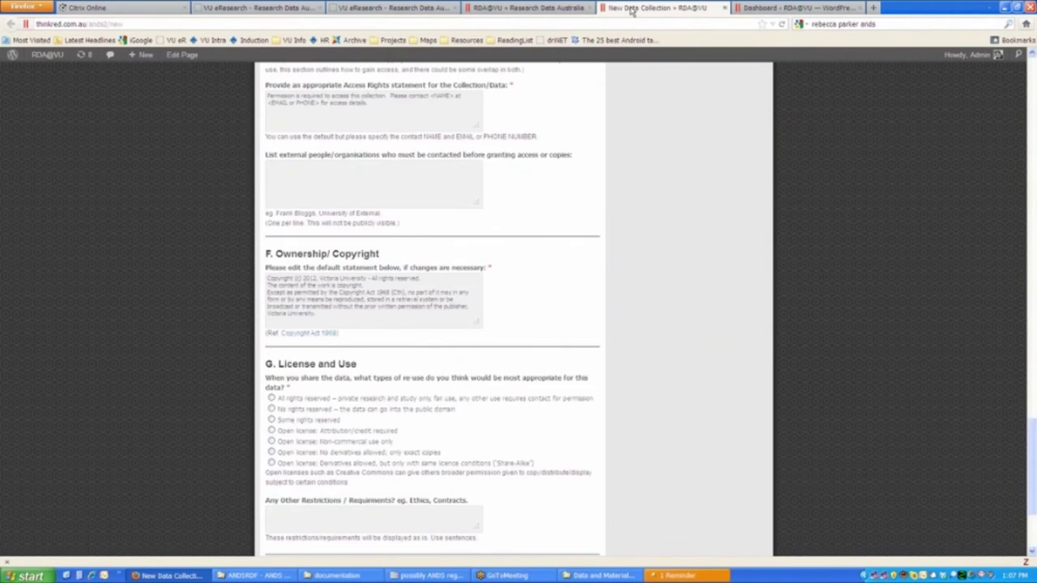
scroll(624, 197, "up", 15)
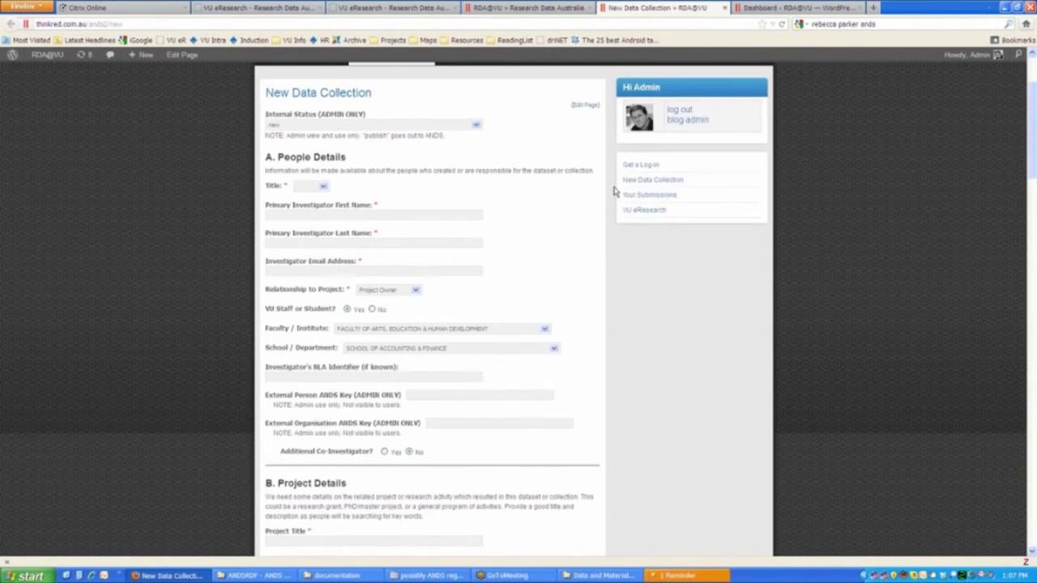
scroll(546, 251, "up", 3)
scroll(545, 250, "down", 2)
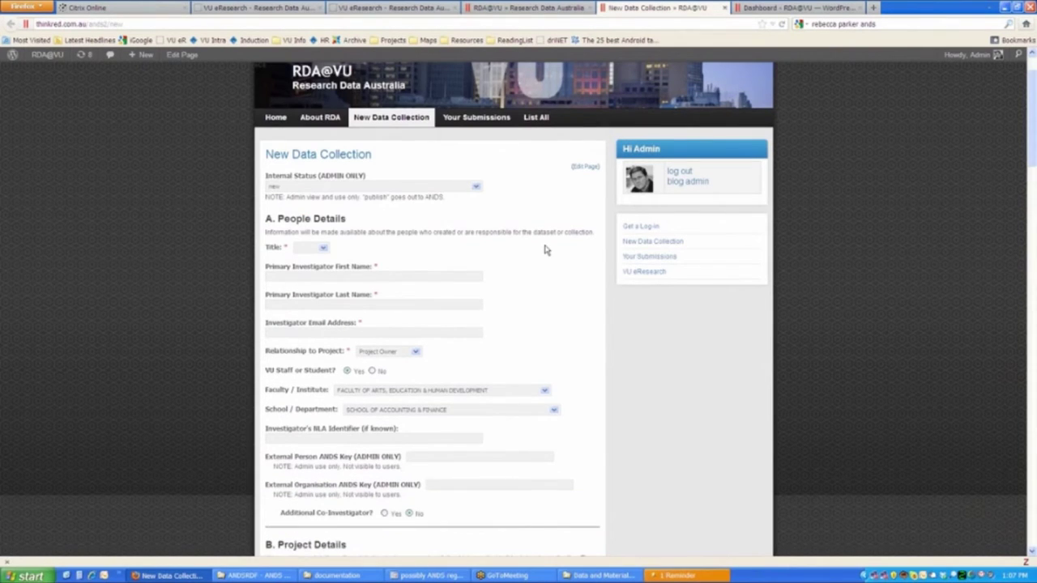
scroll(546, 250, "up", 2)
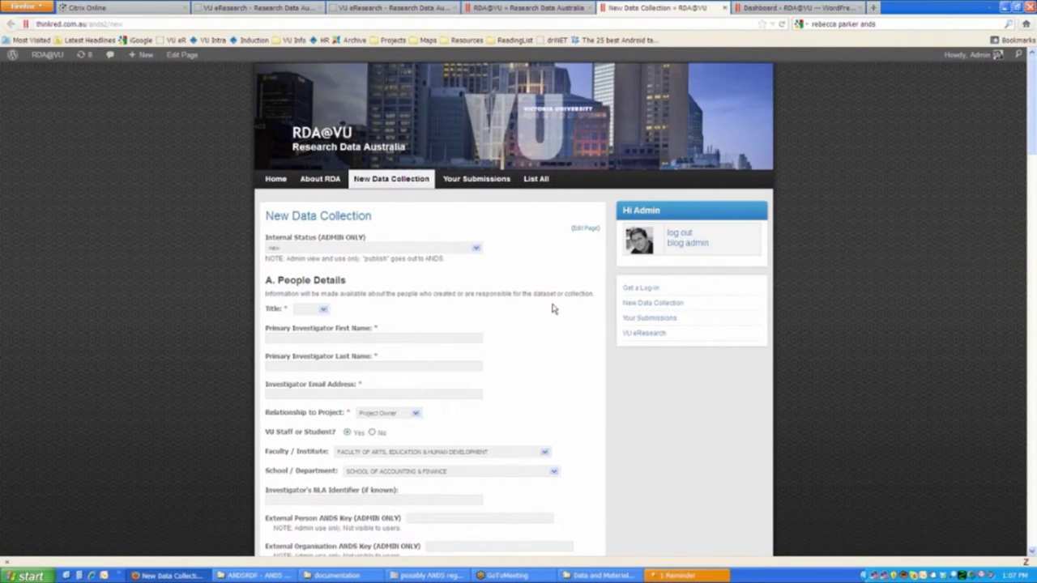
- Examine the form's People Details, Project Details and Collection / Dataset / Database information sections, down to Related Publications
scroll(554, 309, "down", 3)
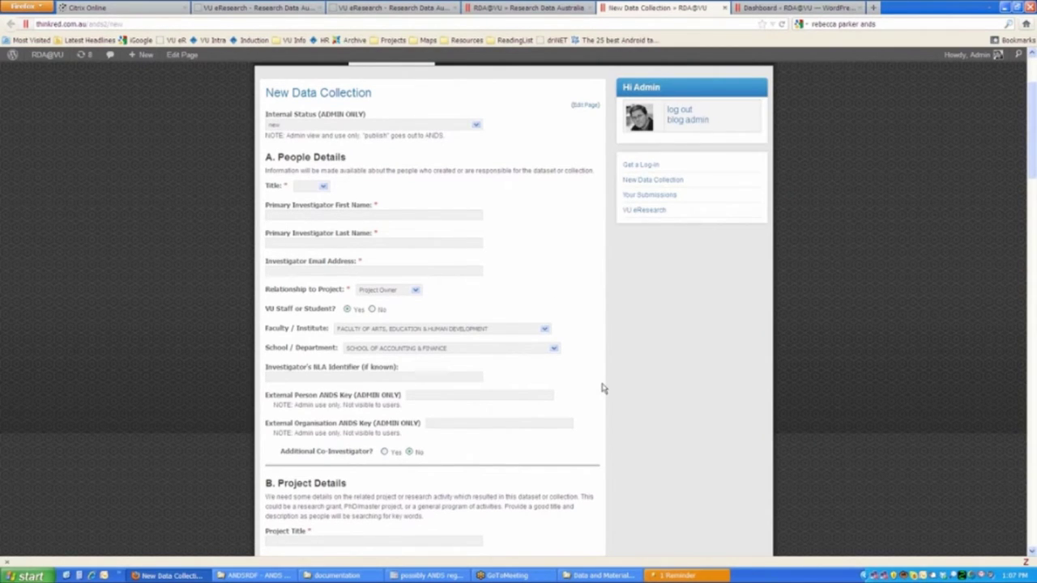
scroll(602, 389, "down", 10)
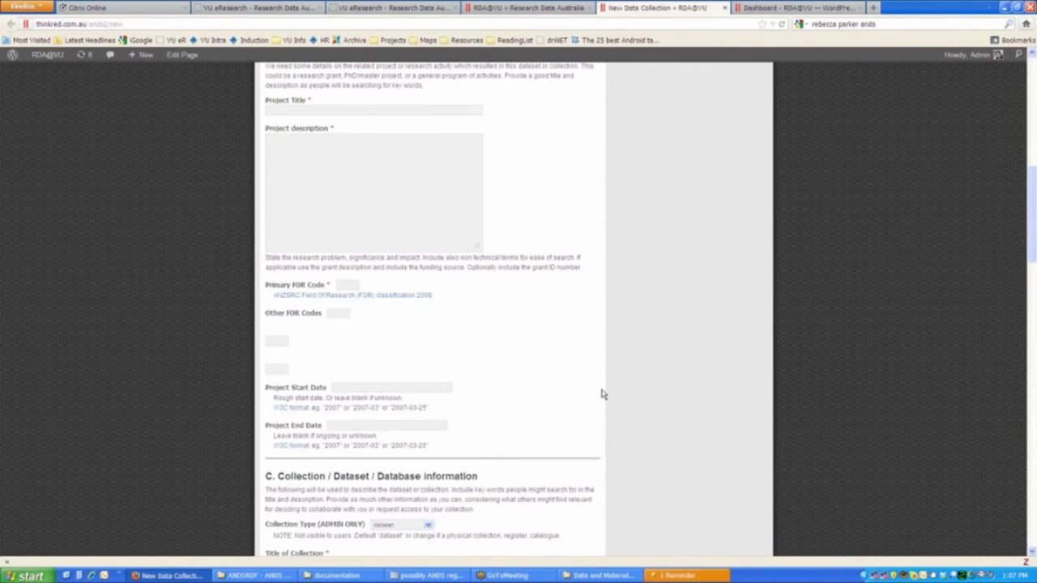
scroll(602, 395, "down", 7)
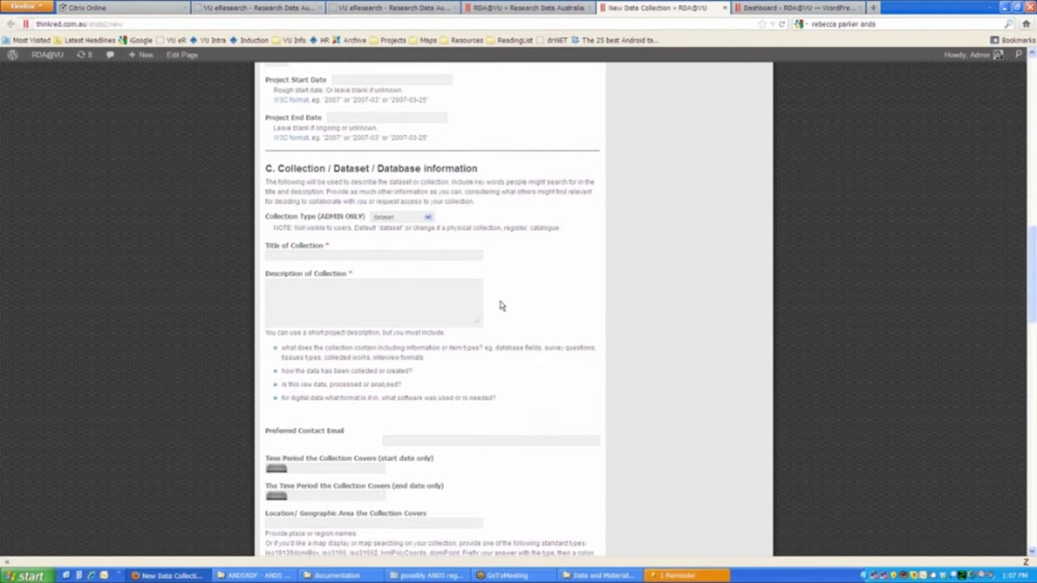
scroll(500, 306, "down", 1)
scroll(501, 306, "down", 3)
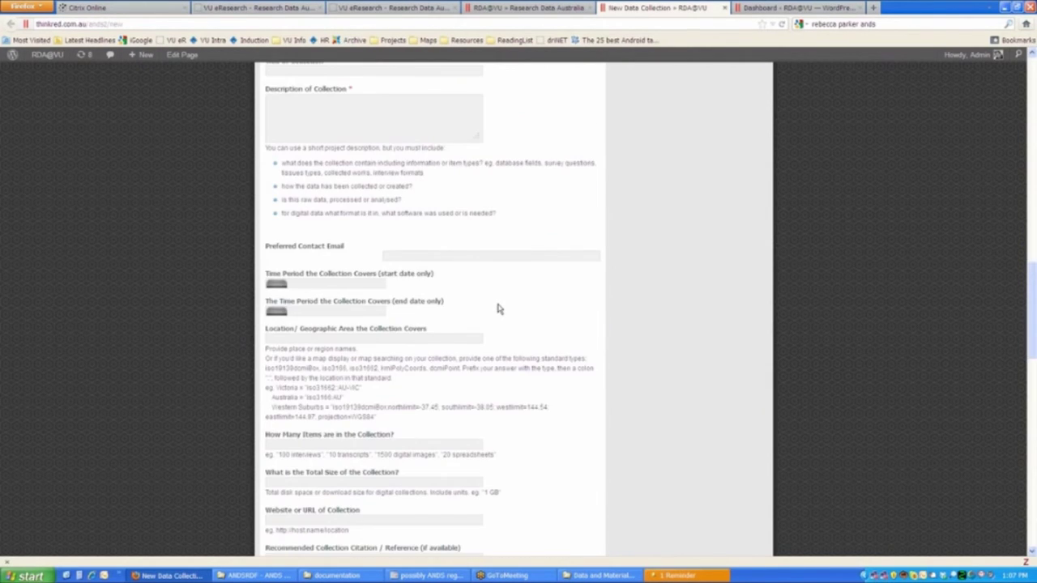
scroll(498, 307, "down", 1)
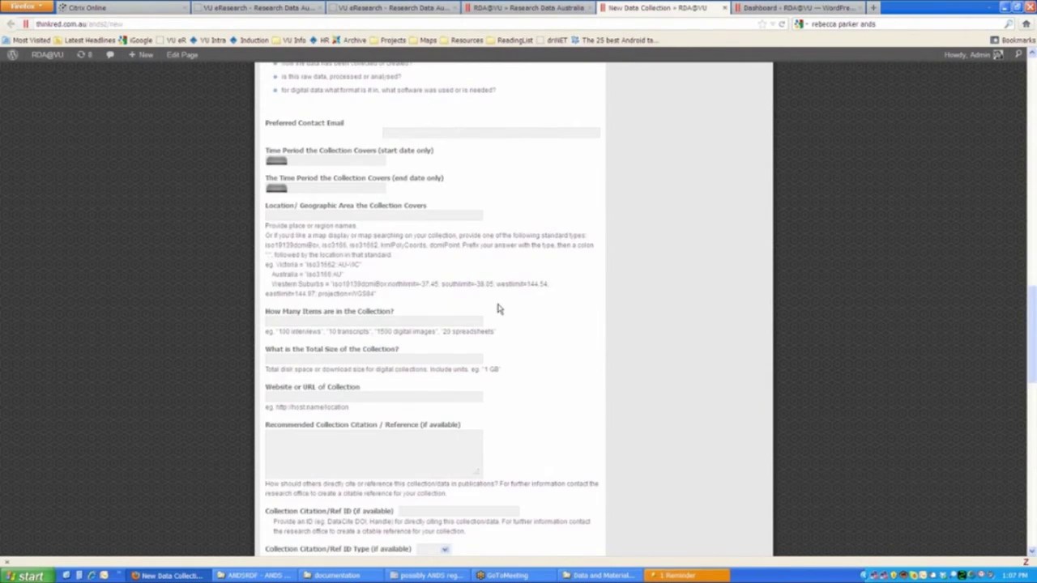
scroll(498, 308, "down", 7)
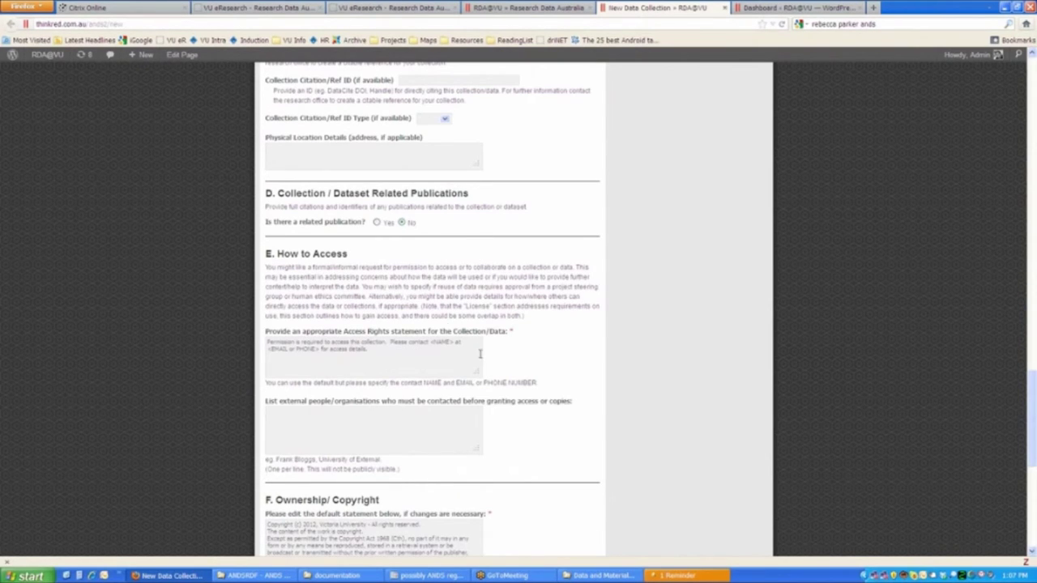
- Answer Yes to having a related publication in section D, and review the access, ownership and license sections
left_click(377, 222)
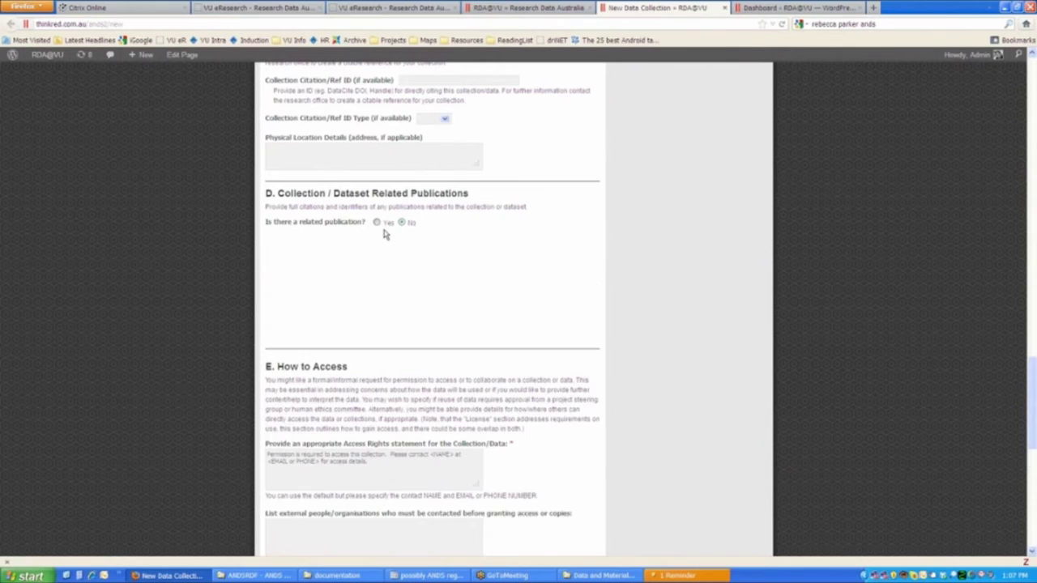
scroll(556, 287, "down", 3)
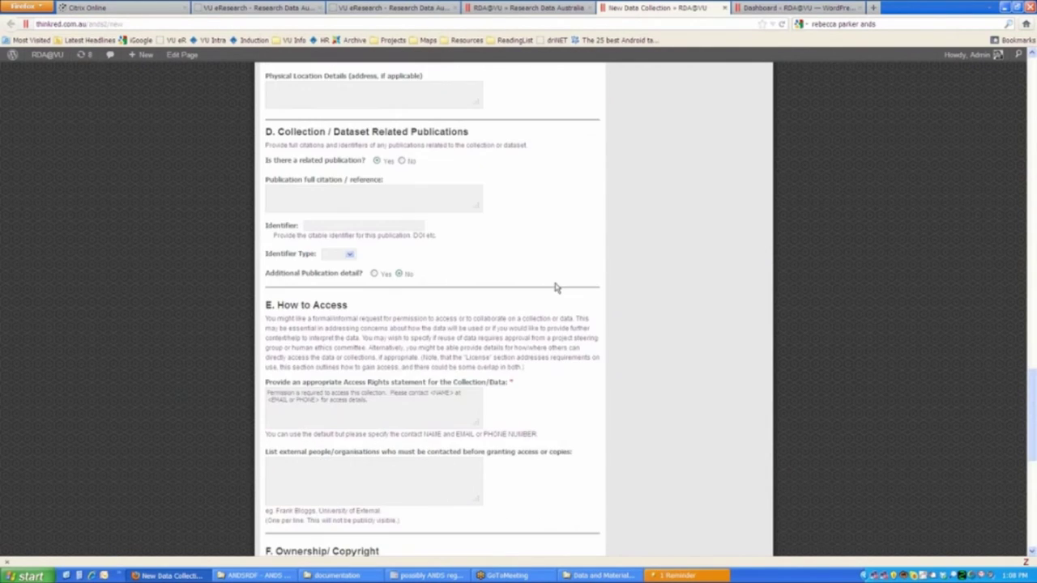
scroll(553, 287, "down", 8)
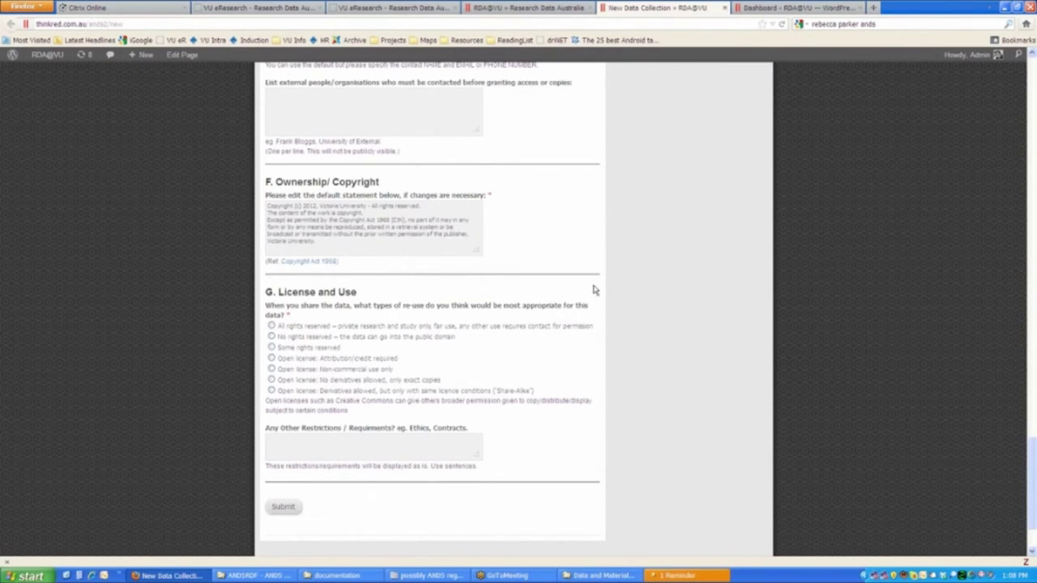
scroll(592, 290, "up", 2)
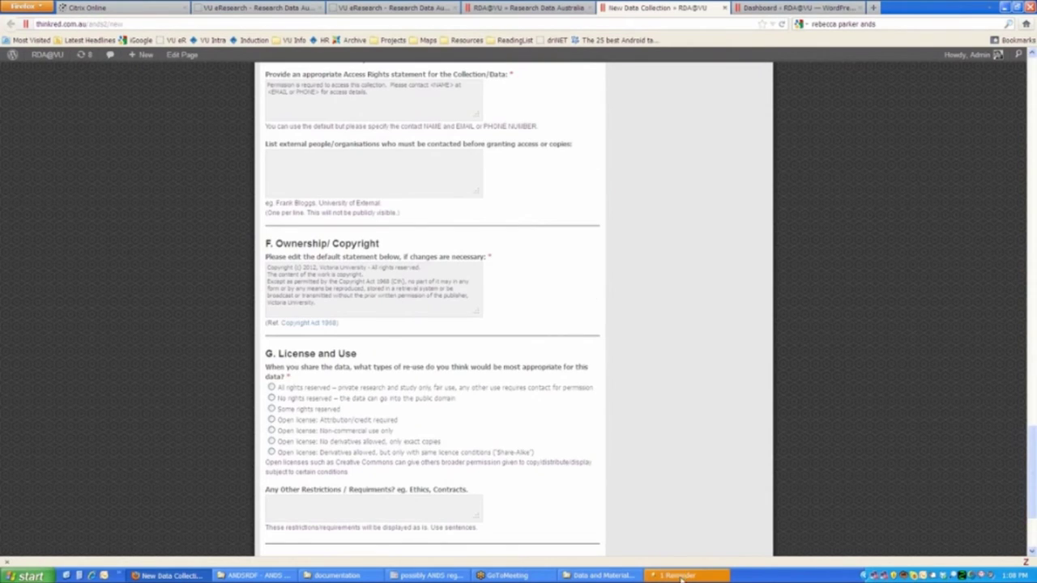
left_click(508, 577)
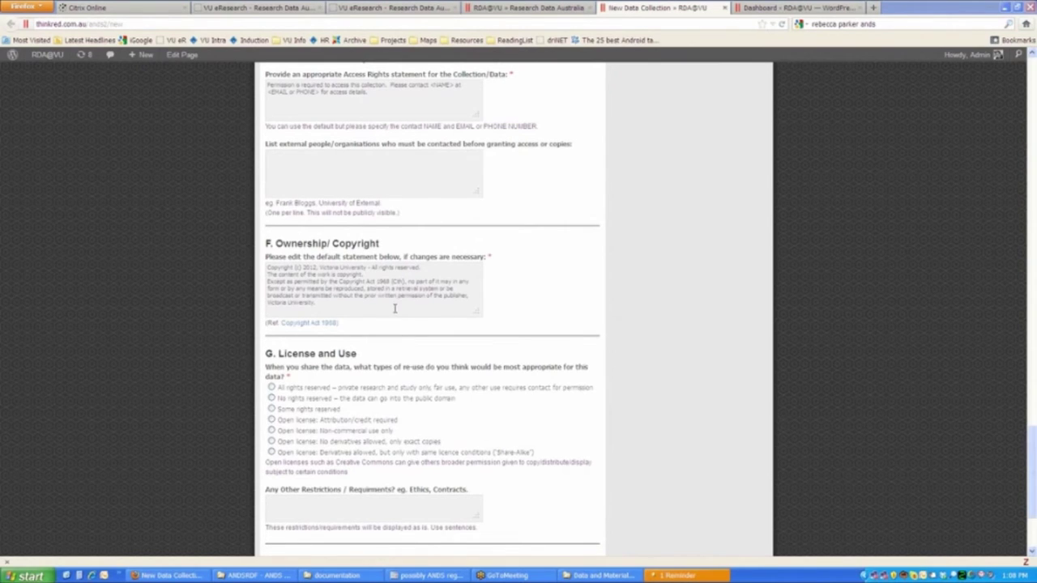
left_click(360, 172)
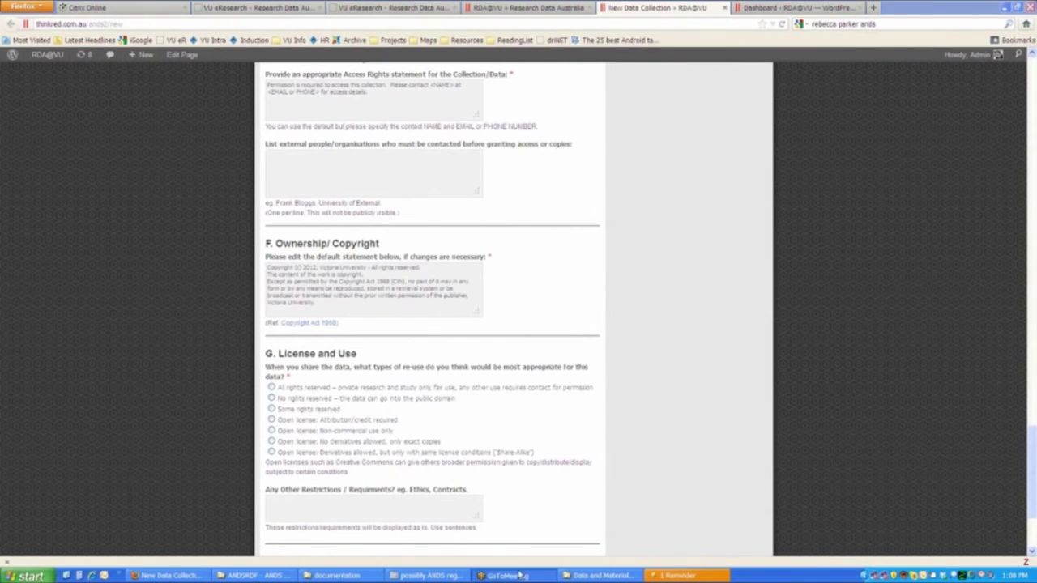
left_click(687, 313)
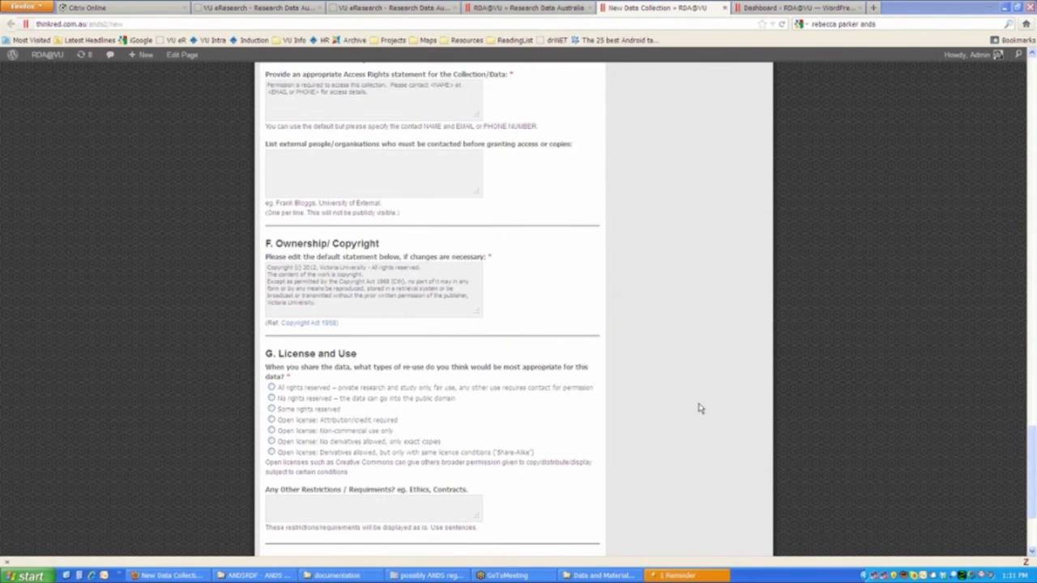
- Review the end of the New Data Collection form, then re-examine its people, project and collection sections from the start
scroll(703, 387, "down", 1)
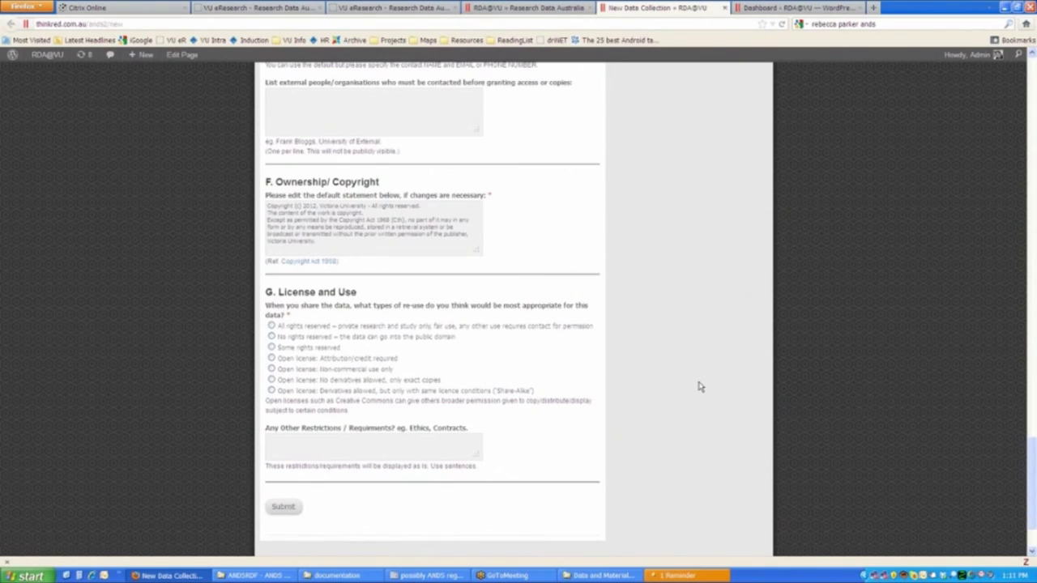
scroll(697, 387, "down", 1)
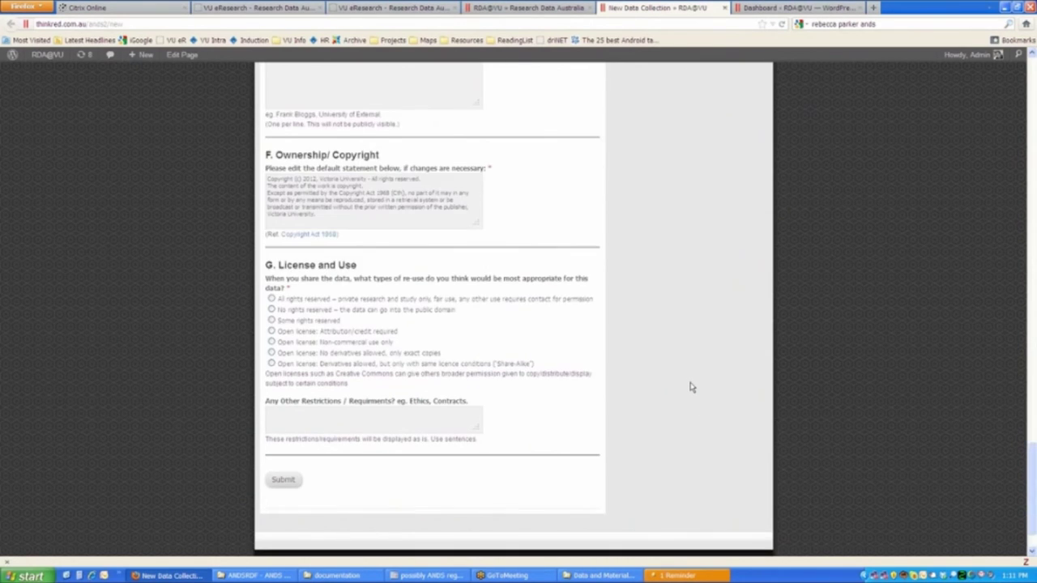
scroll(691, 387, "up", 15)
scroll(691, 389, "up", 7)
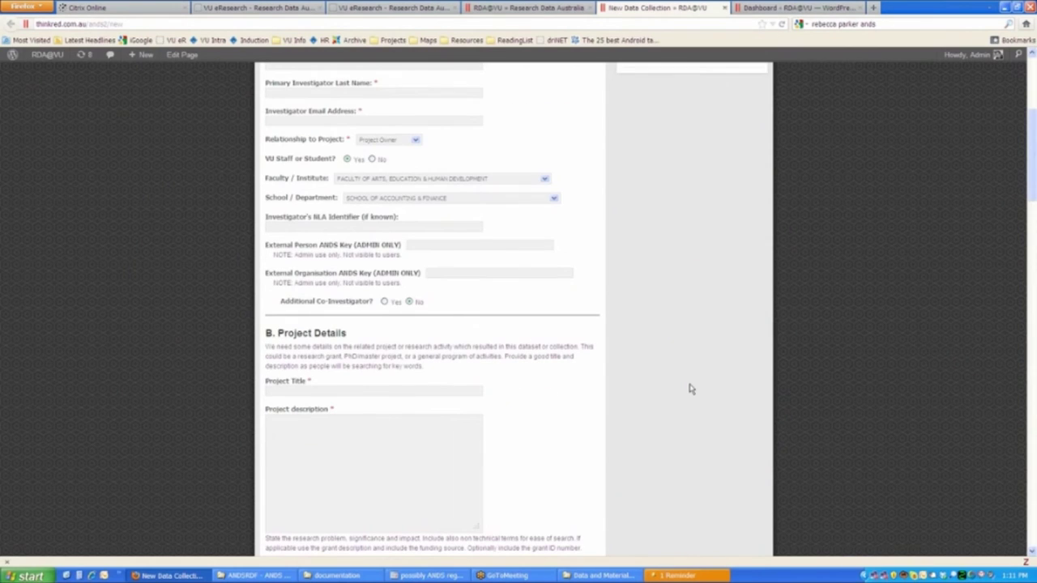
scroll(691, 389, "up", 5)
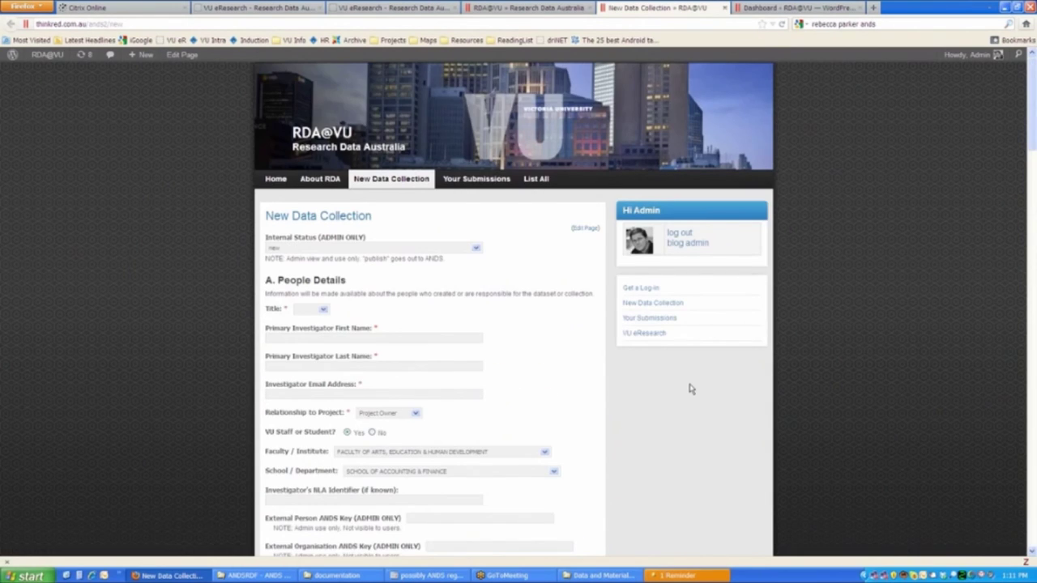
scroll(691, 389, "down", 1)
scroll(690, 389, "down", 1)
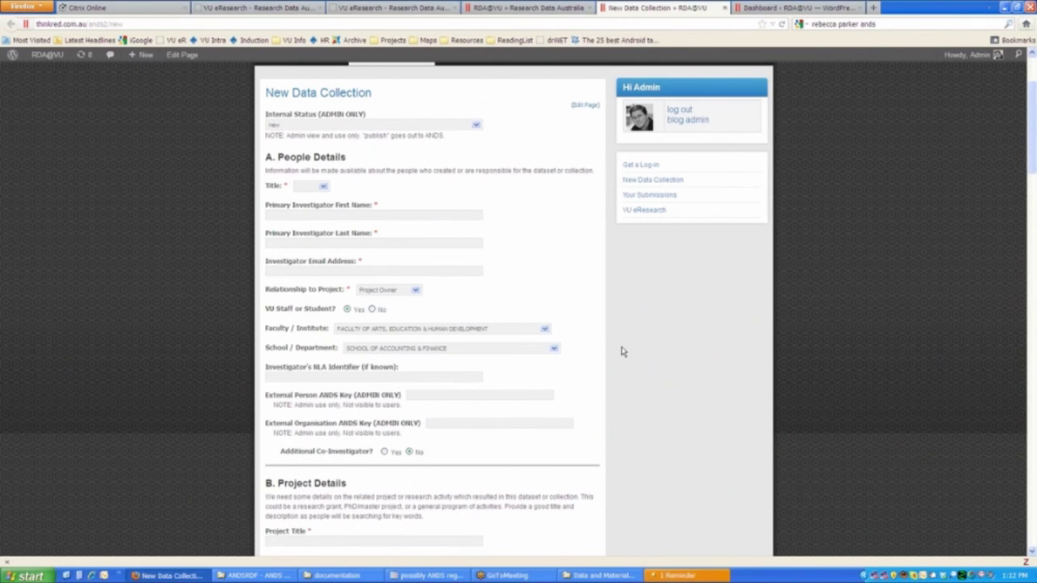
scroll(622, 352, "down", 5)
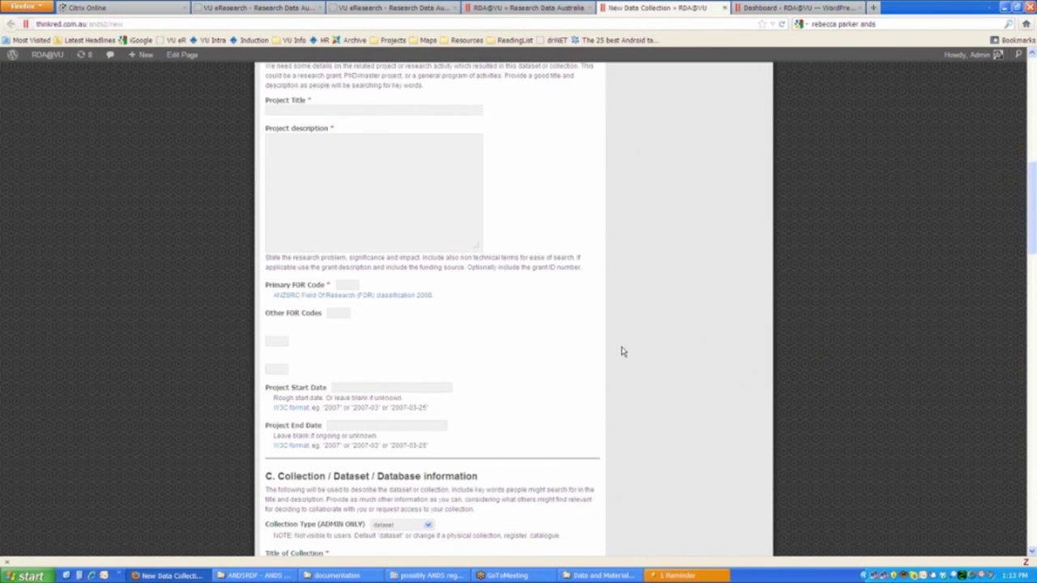
scroll(620, 352, "down", 3)
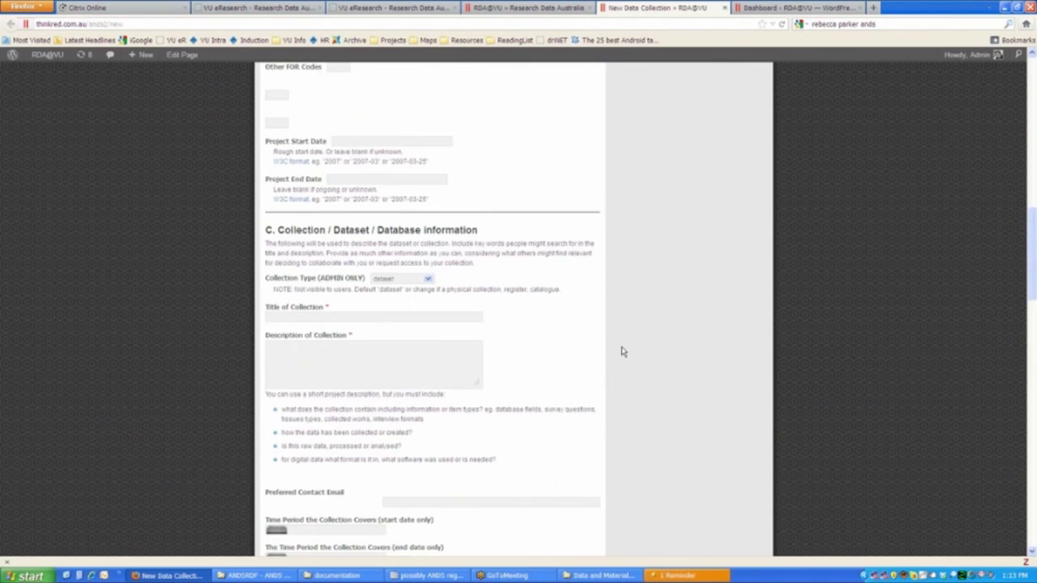
scroll(621, 352, "up", 4)
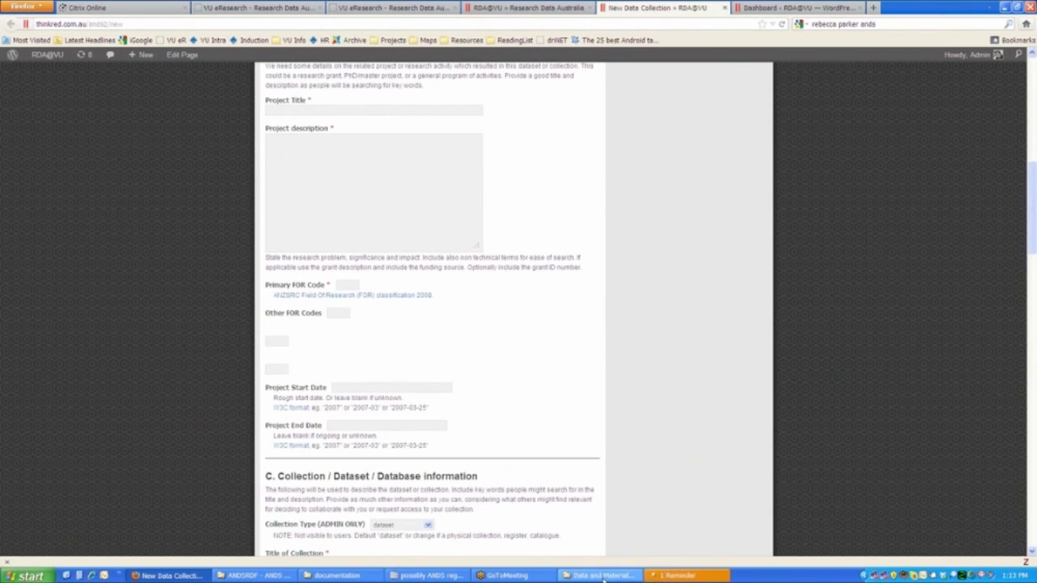